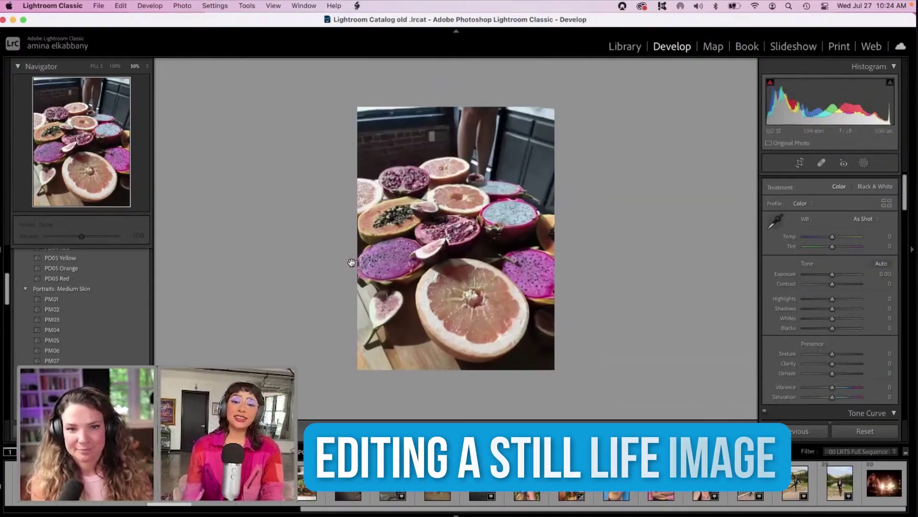
# Crop the top off the fruit photo so the legs and window are mostly removed
pyautogui.press('super+equal')
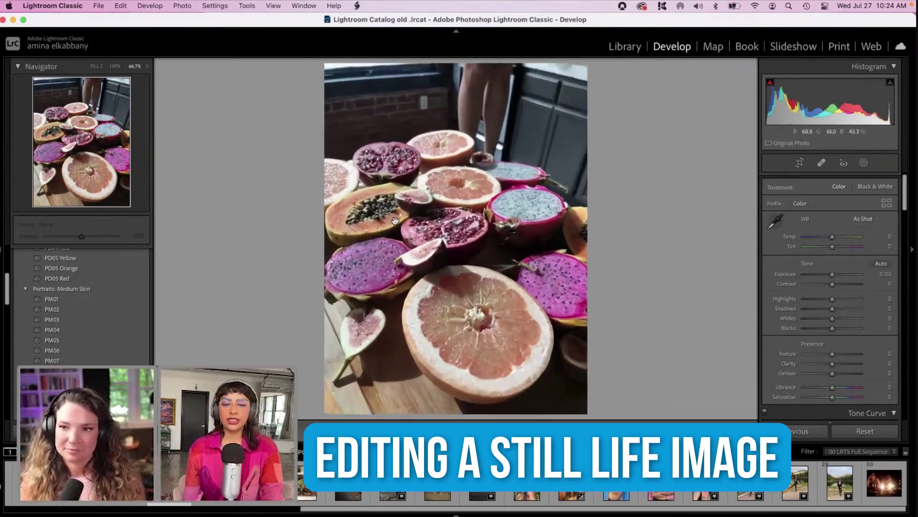
pyautogui.press('super+equal')
pyautogui.press('super+minus')
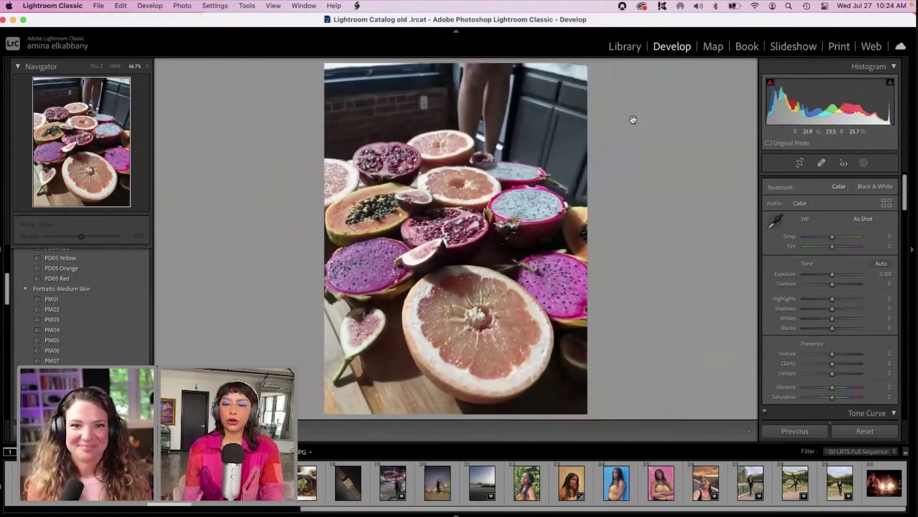
pyautogui.click(799, 163)
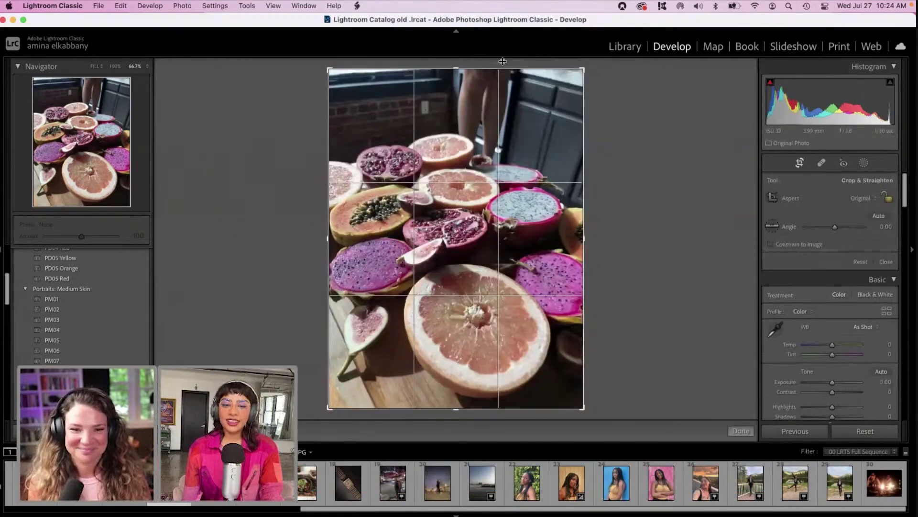
pyautogui.moveTo(457, 86); pyautogui.dragTo(457, 117)
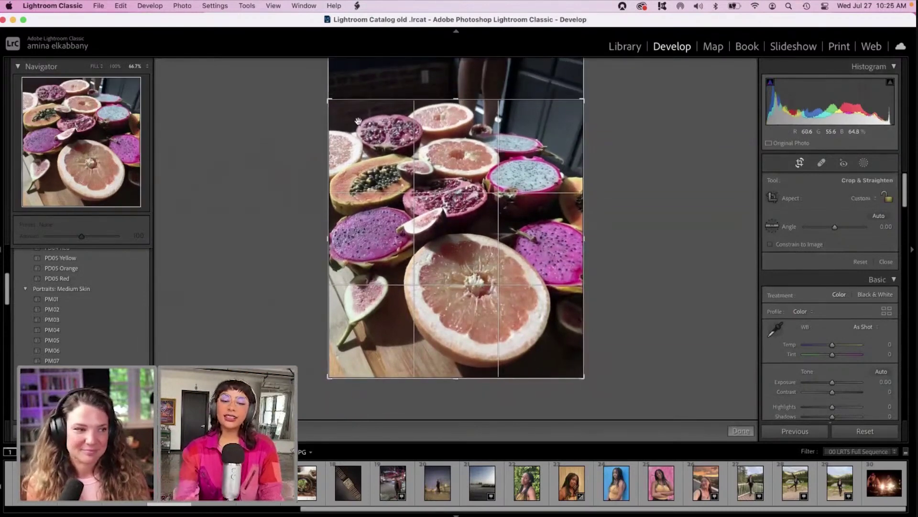
pyautogui.press('Return')
# Lower exposure to -0.80, rough in highlights and shadows, and deepen Blacks to -72
pyautogui.moveTo(832, 283); pyautogui.dragTo(825, 283)
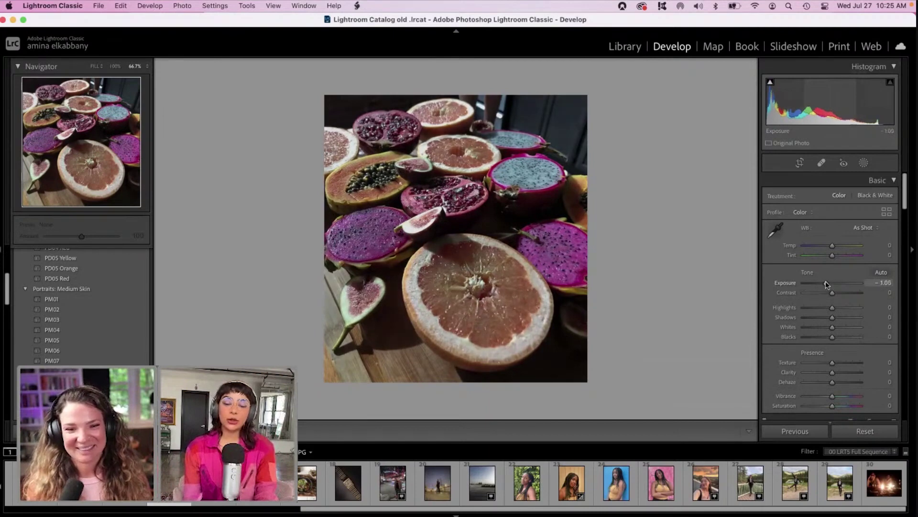
pyautogui.click(853, 307)
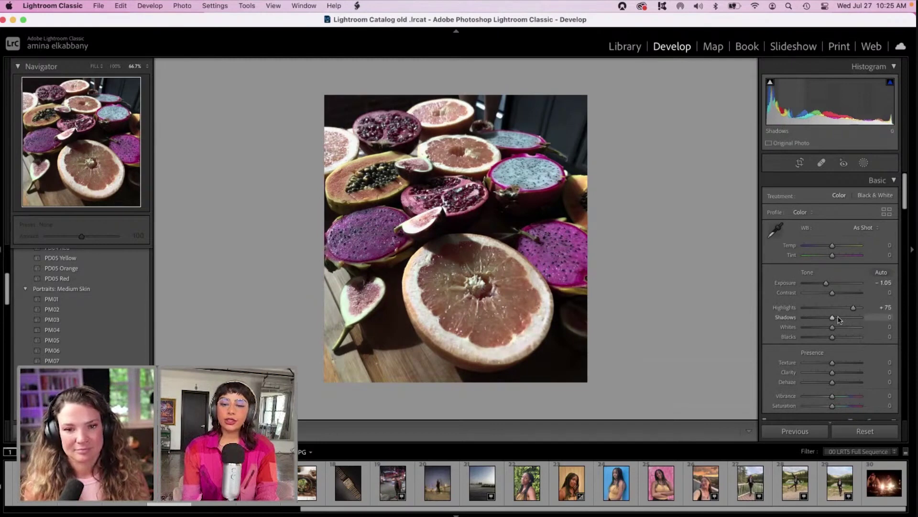
pyautogui.click(818, 319)
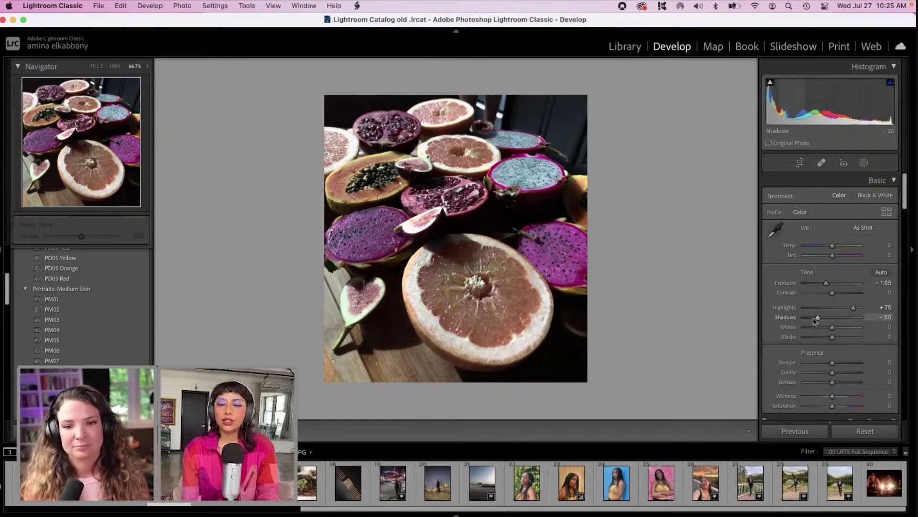
pyautogui.moveTo(813, 317); pyautogui.dragTo(821, 320)
pyautogui.click(822, 338)
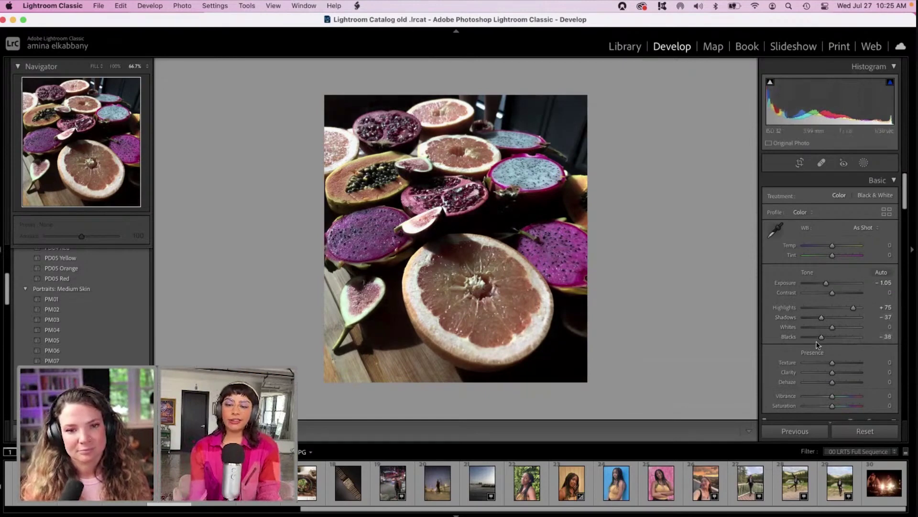
pyautogui.moveTo(813, 341); pyautogui.dragTo(788, 329)
# Set Whites and Highlights to -100, Shadows to +62, and warm Temp to +49
pyautogui.click(816, 327)
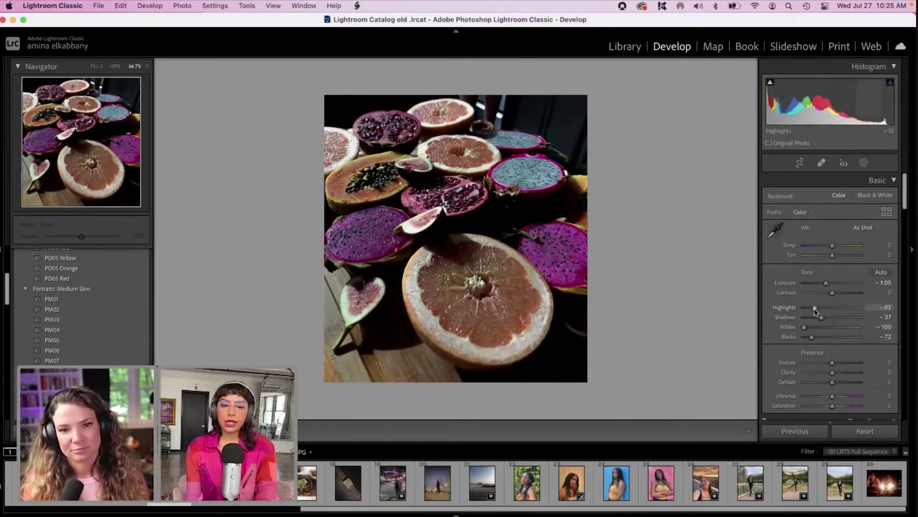
pyautogui.moveTo(815, 309); pyautogui.dragTo(784, 312)
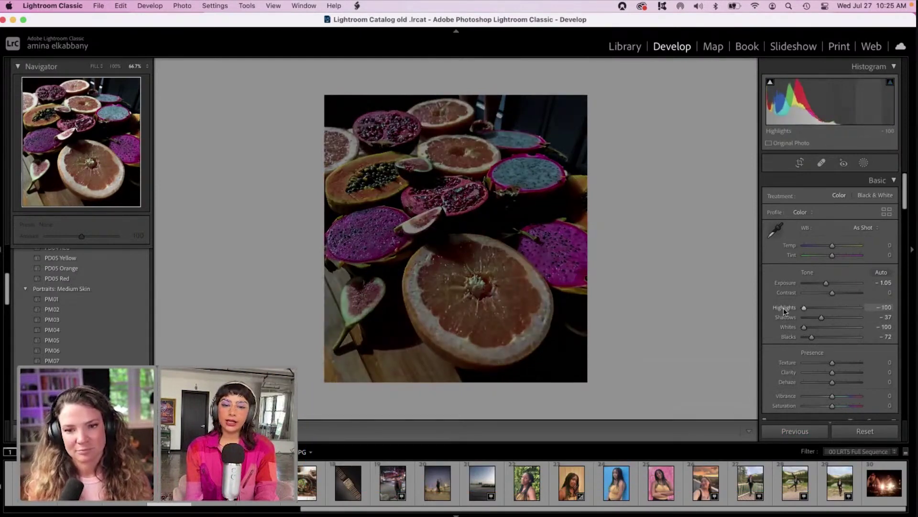
pyautogui.moveTo(821, 317); pyautogui.dragTo(849, 317)
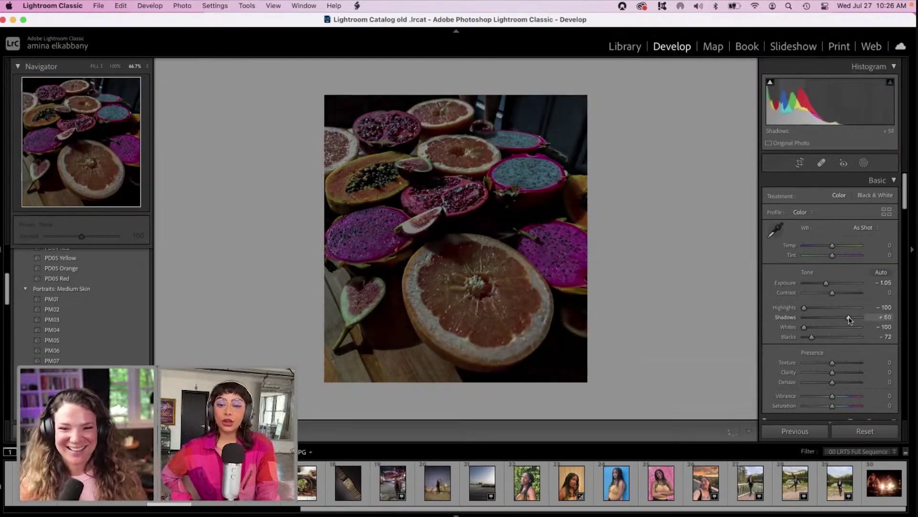
pyautogui.moveTo(832, 245); pyautogui.dragTo(841, 246)
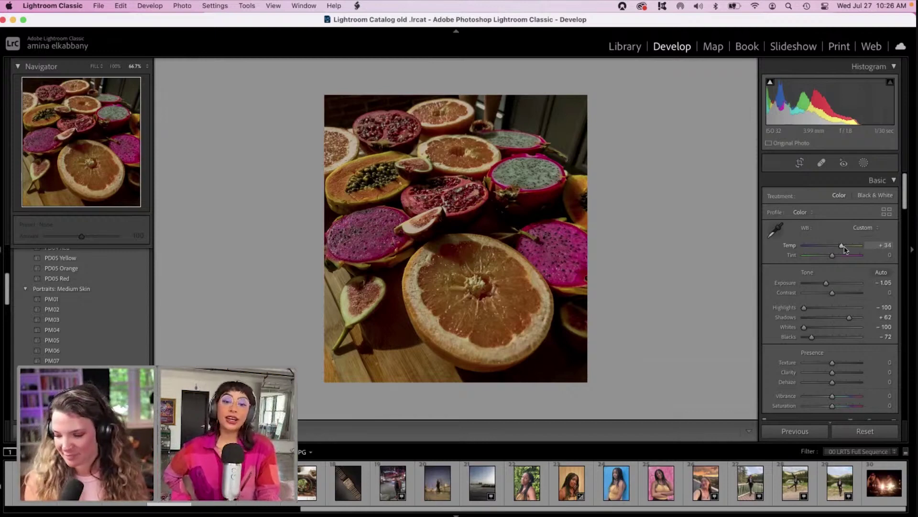
pyautogui.moveTo(845, 248); pyautogui.dragTo(850, 249)
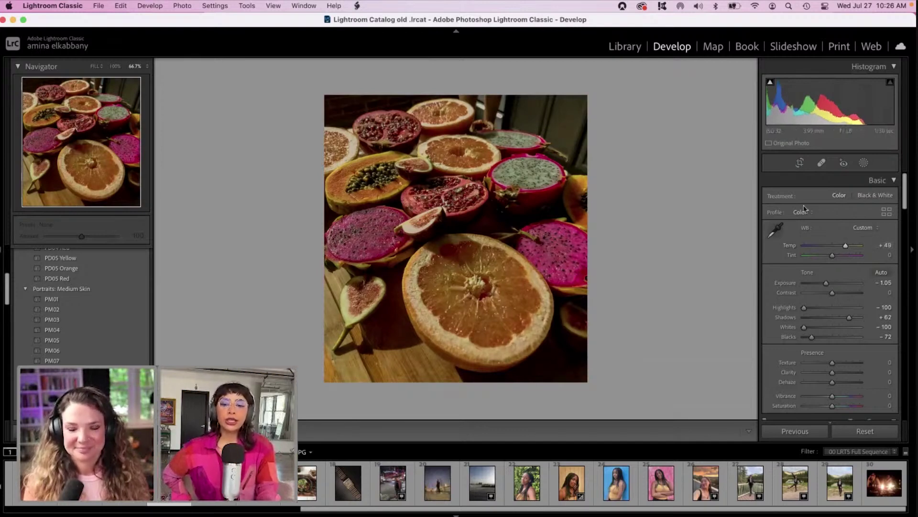
# Darken the fruit photo's top-right corner with a linear gradient mask using negative exposure
pyautogui.click(863, 163)
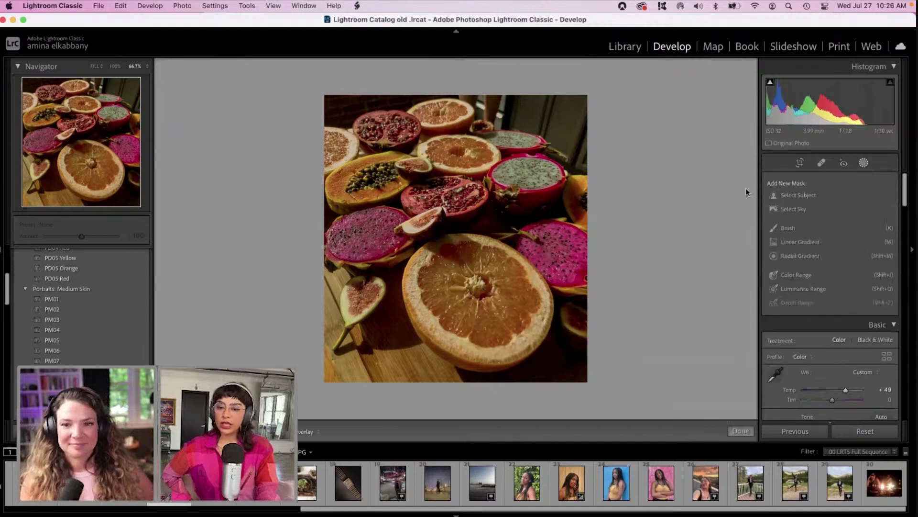
pyautogui.click(788, 244)
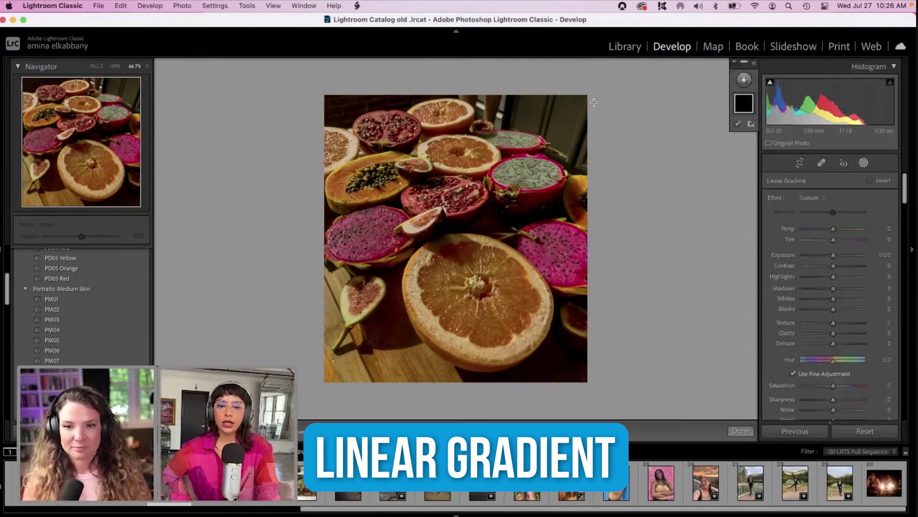
pyautogui.moveTo(587, 107); pyautogui.dragTo(492, 234)
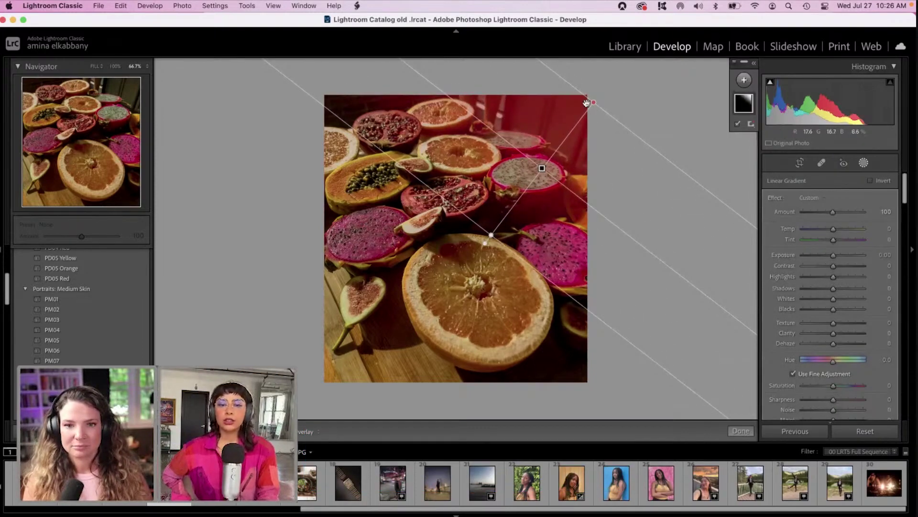
pyautogui.moveTo(833, 255); pyautogui.dragTo(816, 255)
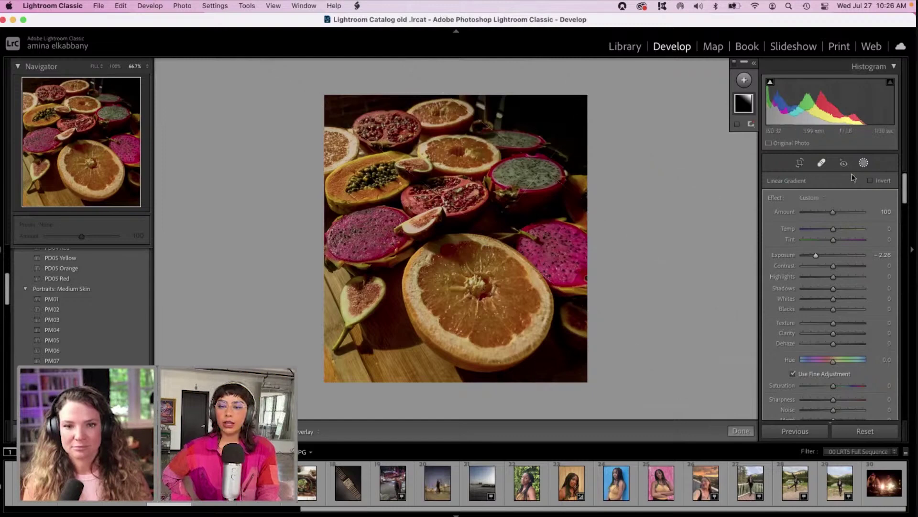
pyautogui.click(867, 164)
# Darken the lower-left corner with a second linear gradient, then lower overall Exposure to -1.30
pyautogui.click(865, 163)
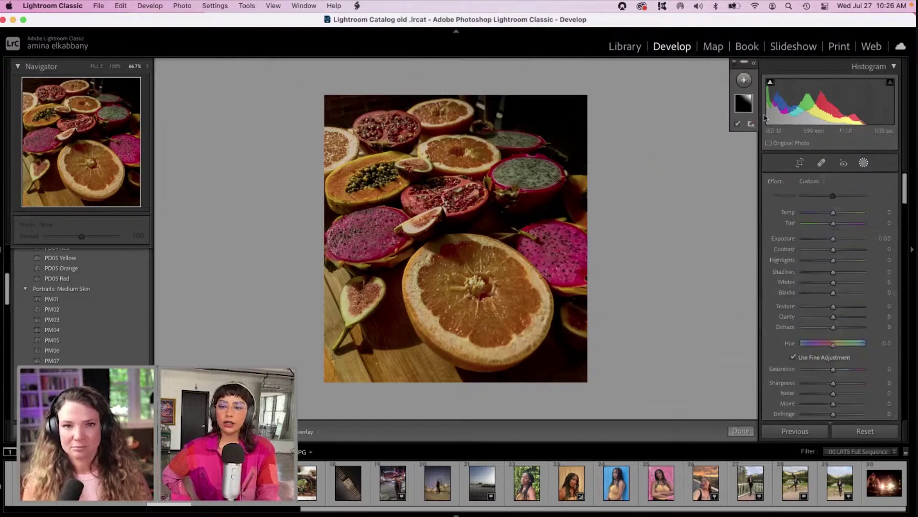
pyautogui.click(743, 80)
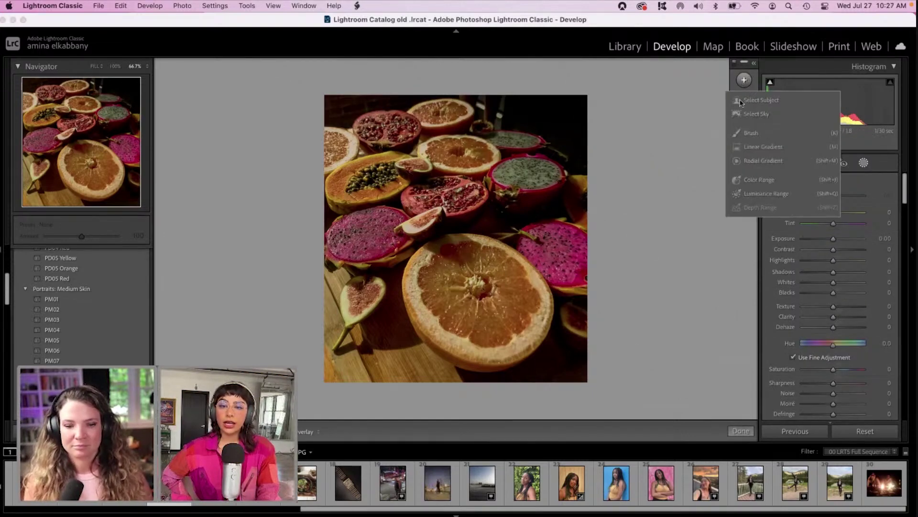
pyautogui.click(739, 148)
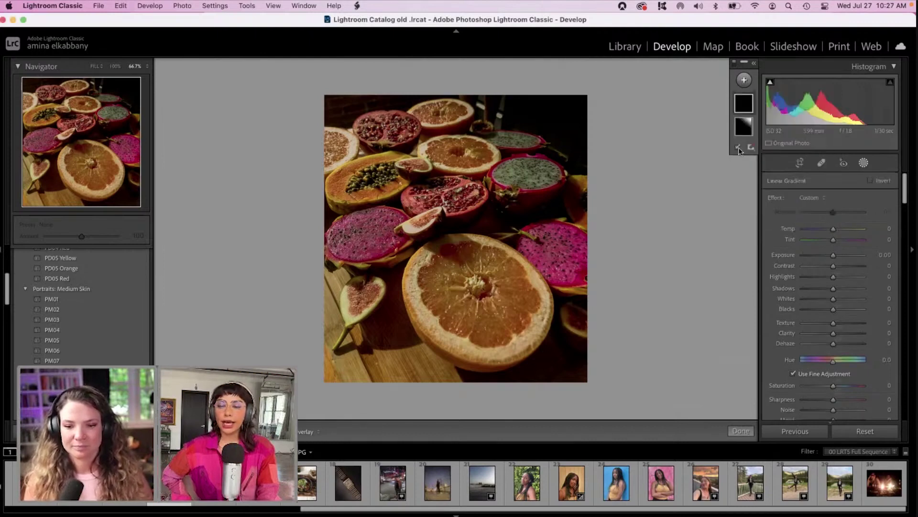
pyautogui.moveTo(295, 334); pyautogui.dragTo(434, 186)
pyautogui.moveTo(829, 259); pyautogui.dragTo(814, 256)
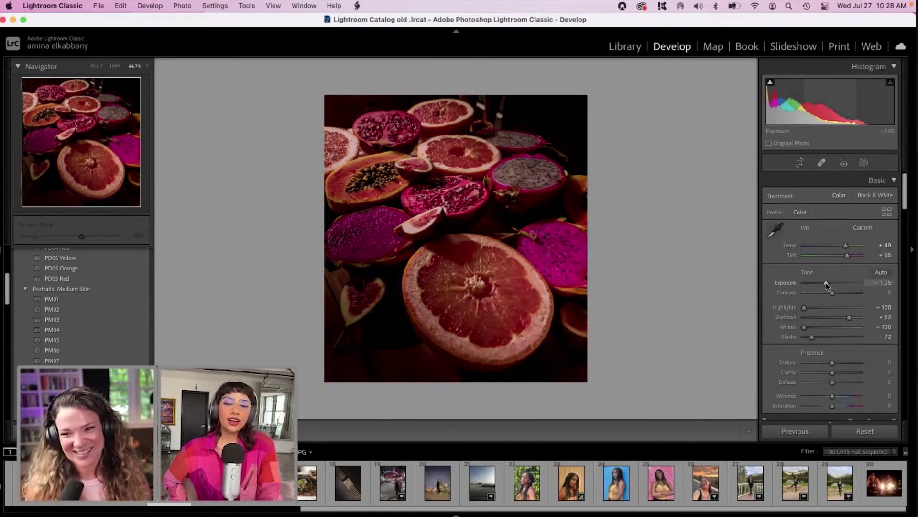
pyautogui.moveTo(827, 284); pyautogui.dragTo(824, 284)
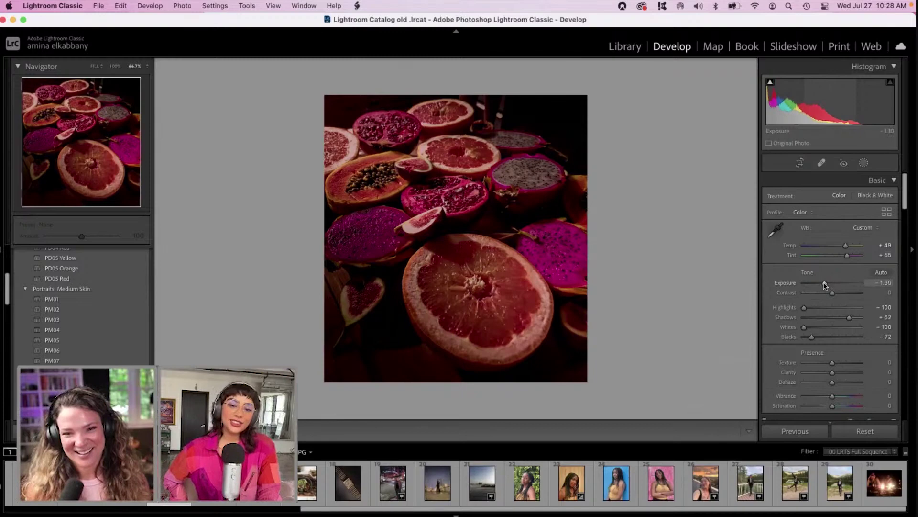
# Zoom into the pink-toned fruit photo, pan around to inspect details, then zoom back out
pyautogui.click(578, 240)
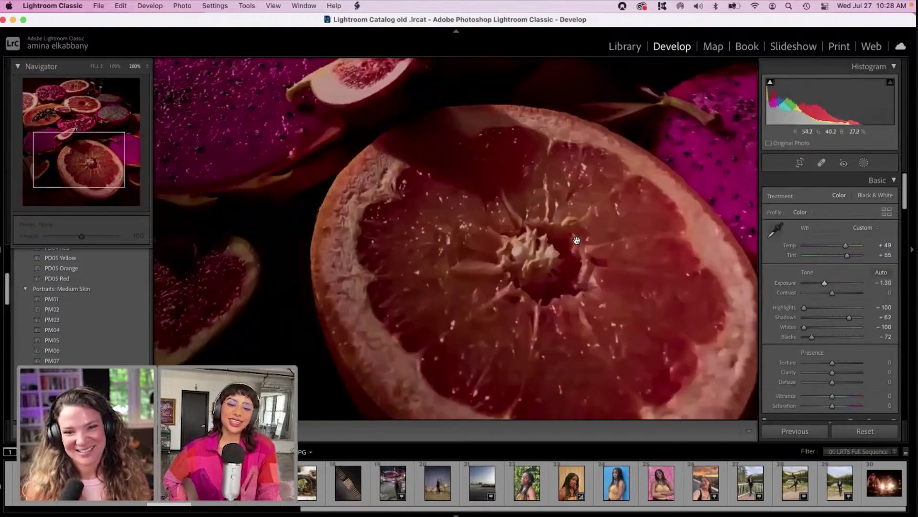
pyautogui.scroll(5, 424, 219)
pyautogui.scroll(5, 425, 219)
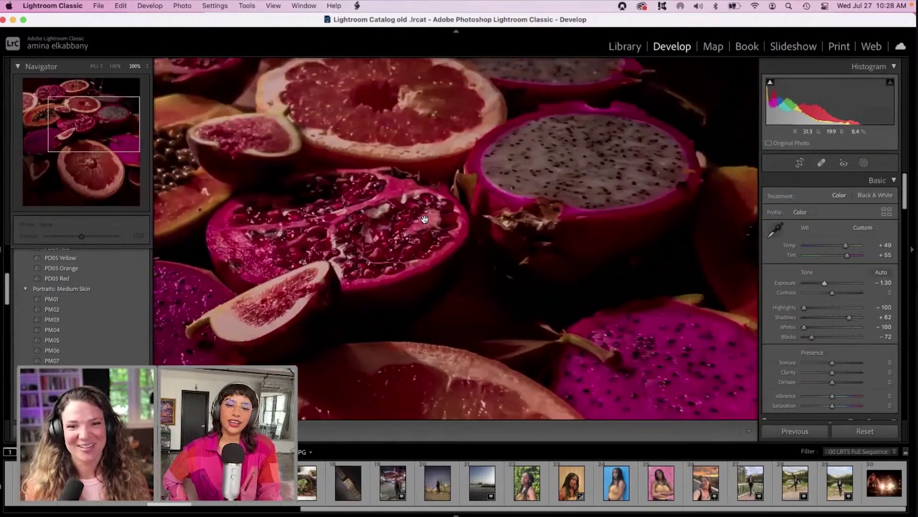
pyautogui.hscroll(-10, 425, 220)
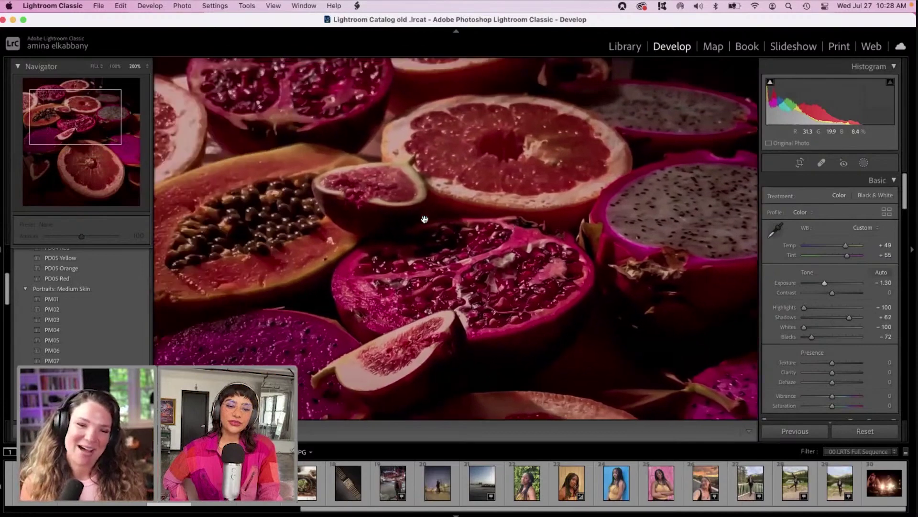
pyautogui.hscroll(6, 425, 220)
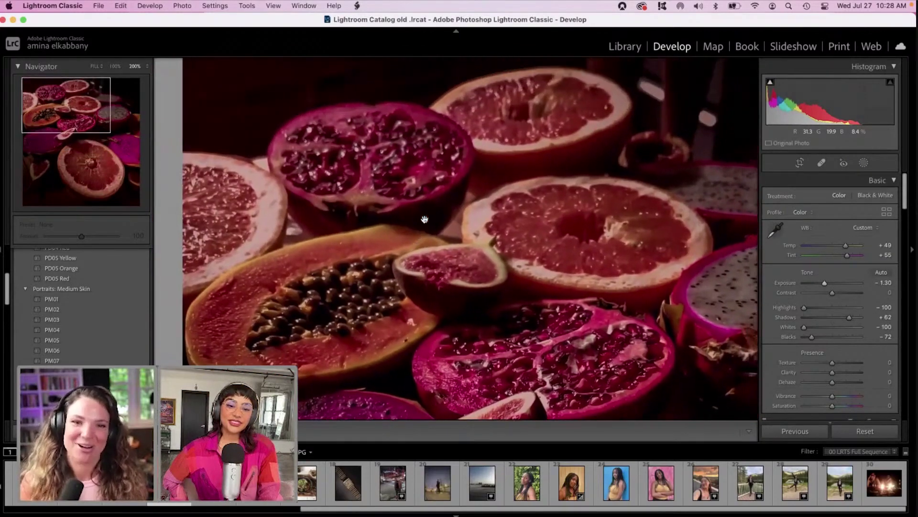
pyautogui.scroll(-8, 425, 220)
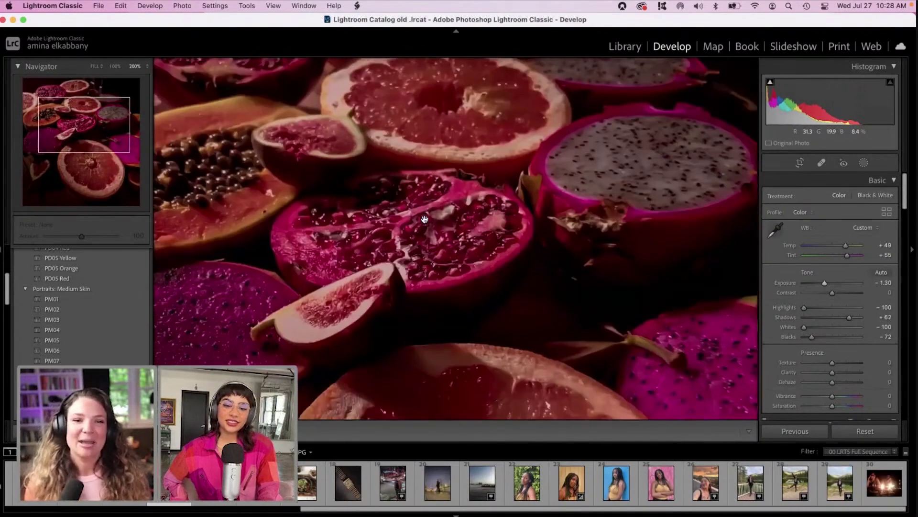
pyautogui.scroll(-6, 425, 220)
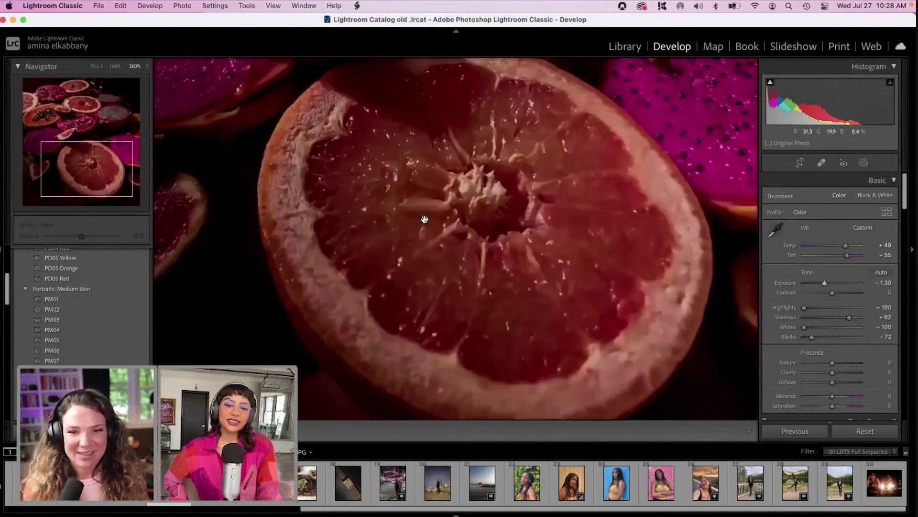
pyautogui.scroll(-2, 425, 220)
pyautogui.hscroll(-5, 425, 219)
pyautogui.scroll(8, 424, 220)
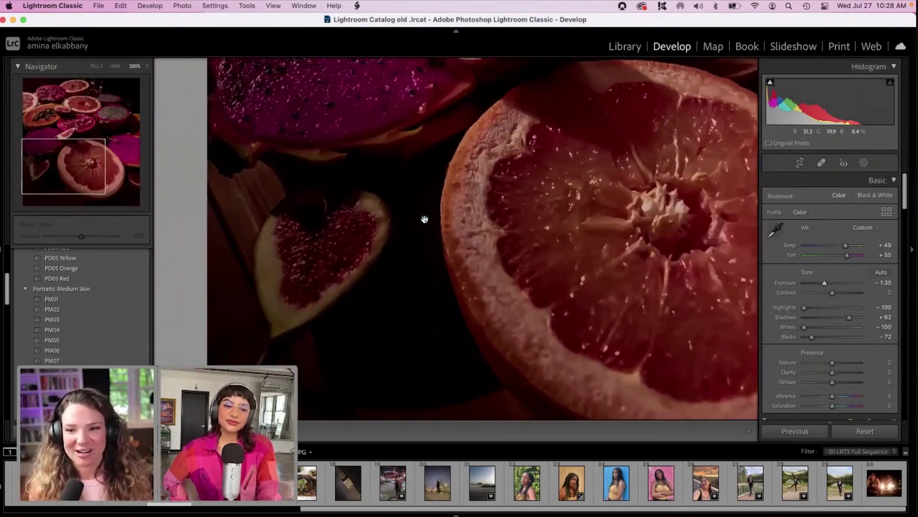
pyautogui.press('super+minus')
pyautogui.press('super+minus')
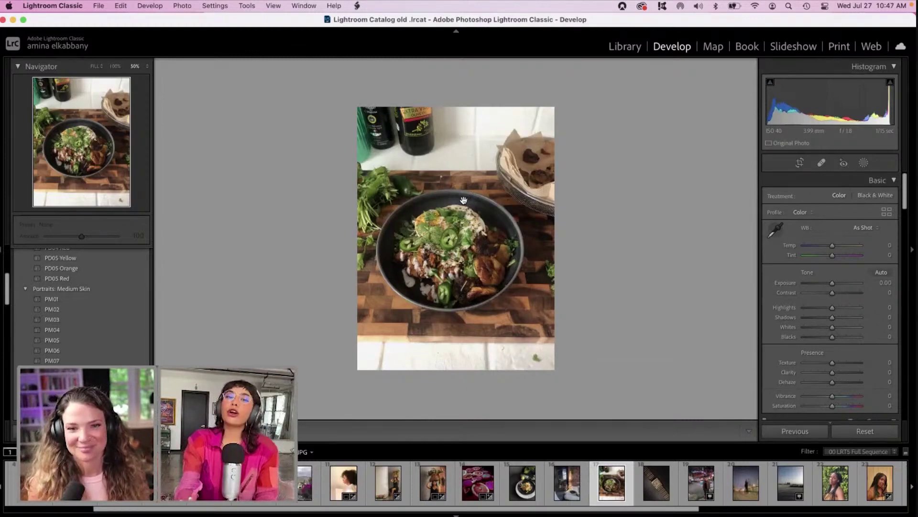
# Crop the food bowl photo to a tight landscape frame around the bowl, removing the bottles
pyautogui.click(800, 163)
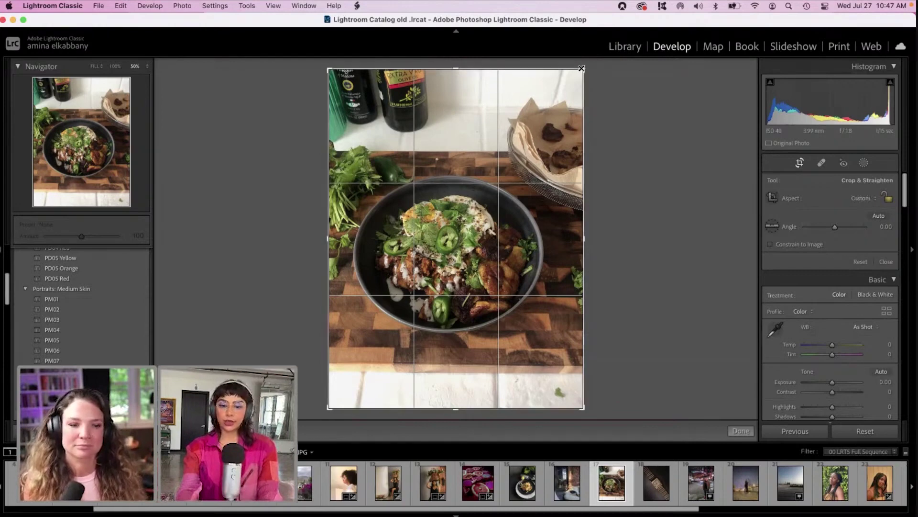
pyautogui.moveTo(583, 70); pyautogui.dragTo(561, 89)
pyautogui.press('Return')
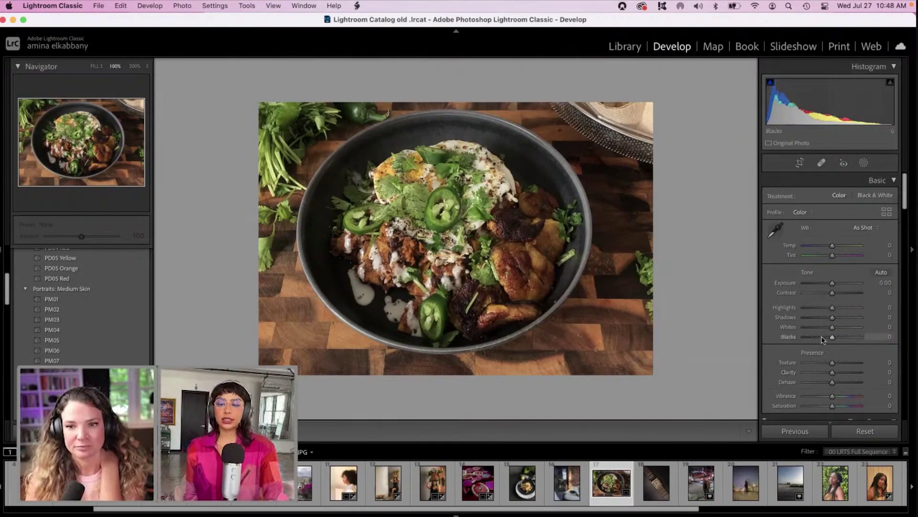
# Set the bowl photo's Blacks -50, Whites -46, Shadows -19 and Contrast -40
pyautogui.moveTo(824, 340); pyautogui.dragTo(818, 339)
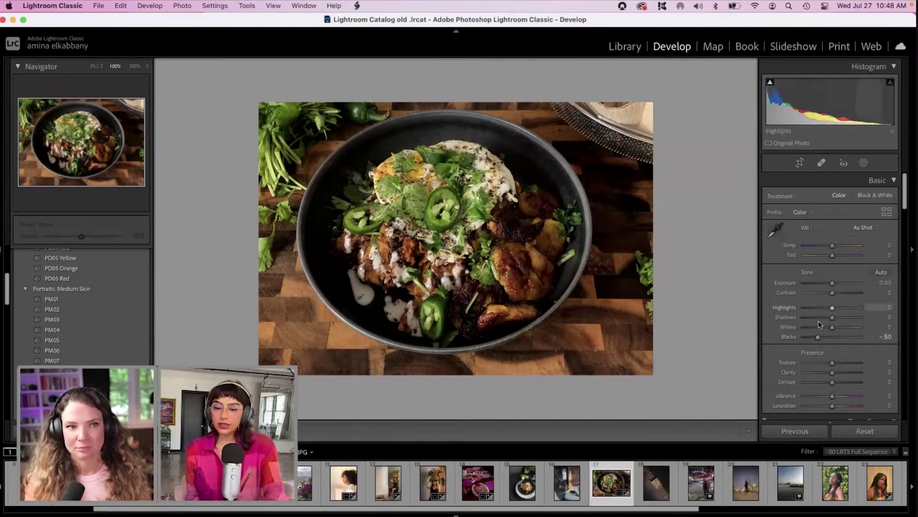
pyautogui.moveTo(827, 329)
pyautogui.mouseDown()
pyautogui.moveTo(804, 329)
pyautogui.moveTo(824, 329)
pyautogui.moveTo(819, 337)
pyautogui.mouseUp()
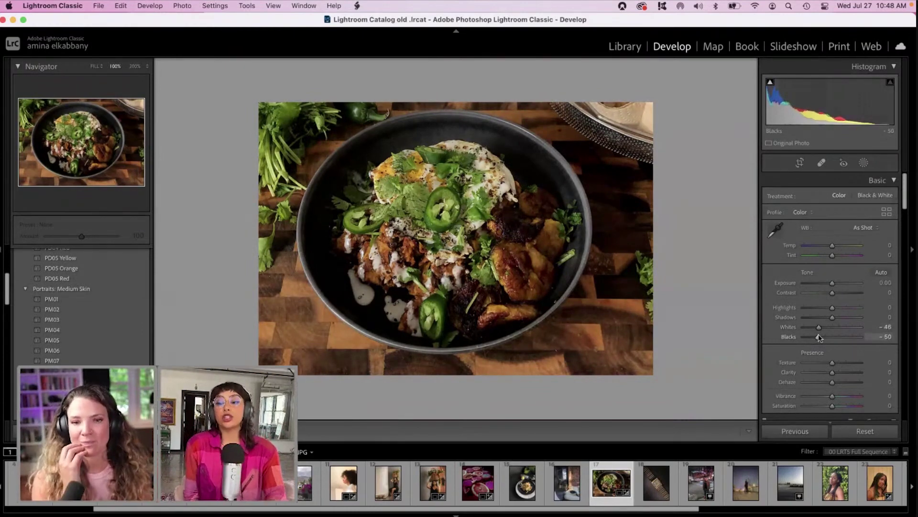
pyautogui.click(814, 317)
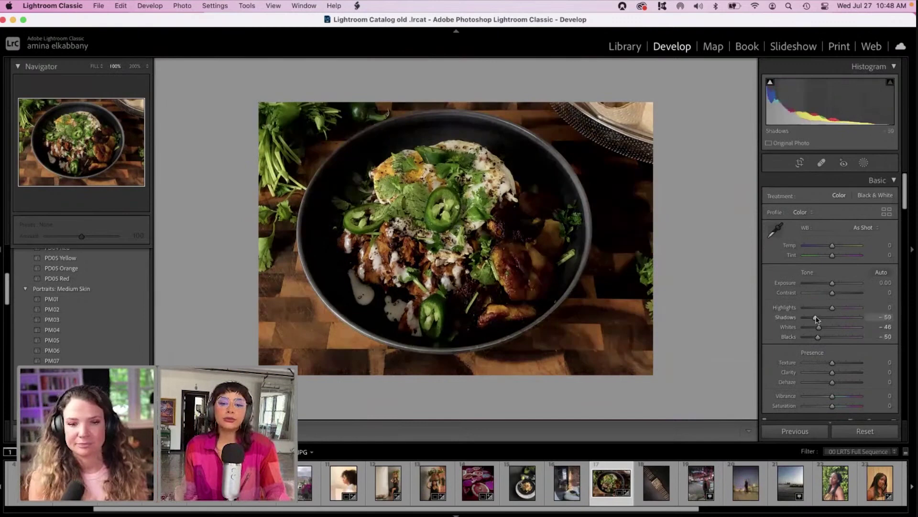
pyautogui.moveTo(816, 319)
pyautogui.mouseDown()
pyautogui.moveTo(805, 316)
pyautogui.moveTo(817, 320)
pyautogui.mouseUp()
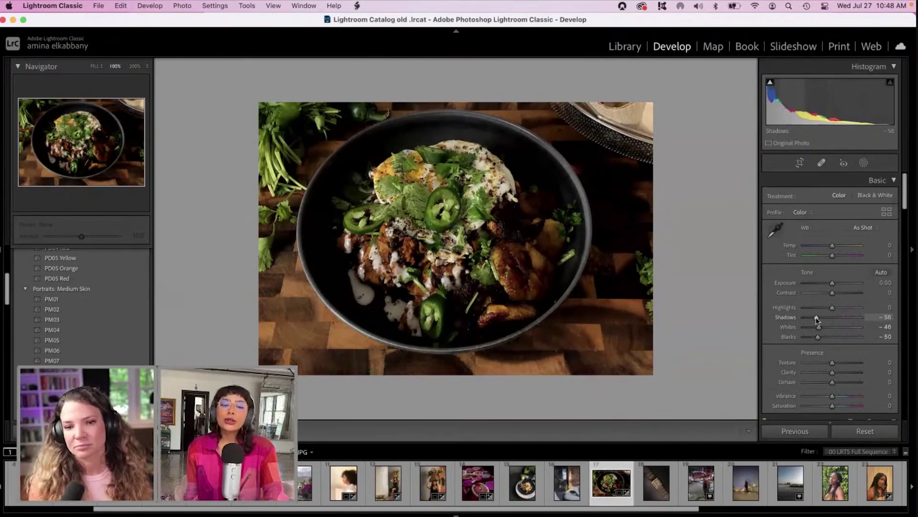
pyautogui.moveTo(817, 320); pyautogui.dragTo(826, 321)
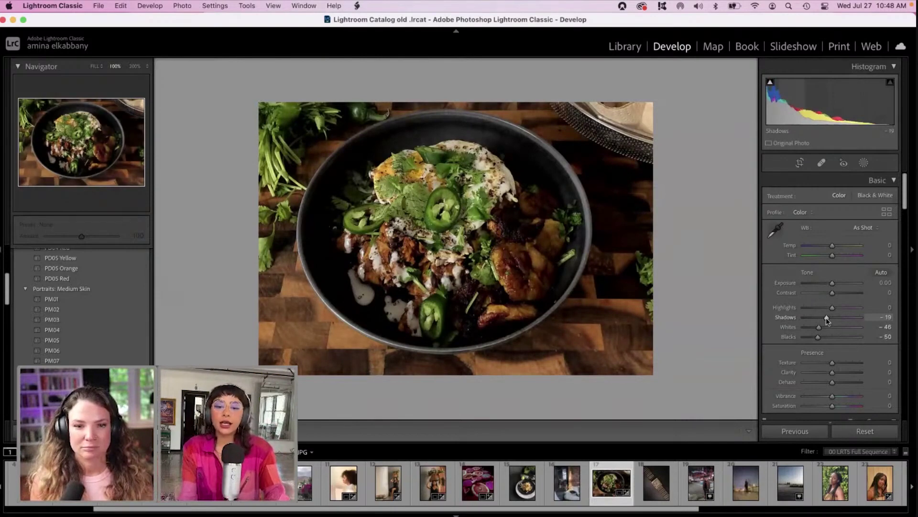
pyautogui.moveTo(832, 292); pyautogui.dragTo(821, 295)
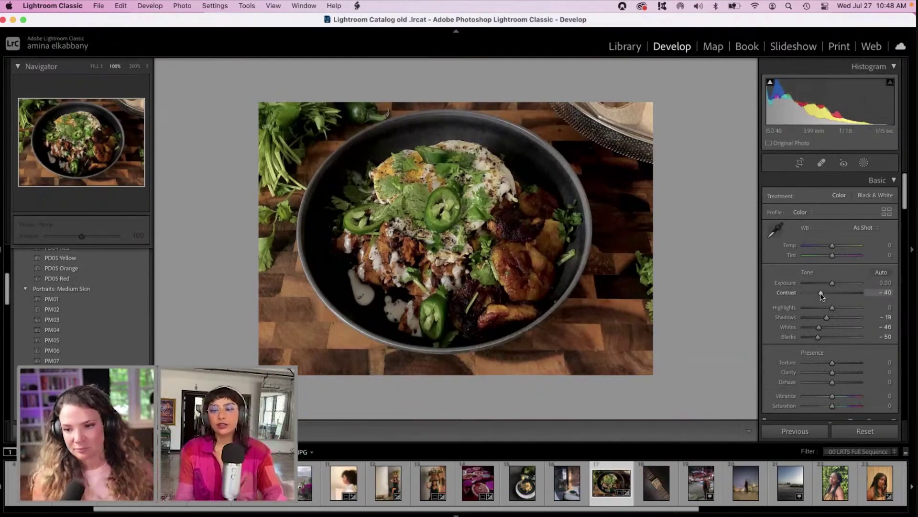
# Lower the food photo's Contrast further to -61 and view the whole image
pyautogui.moveTo(821, 294); pyautogui.dragTo(814, 294)
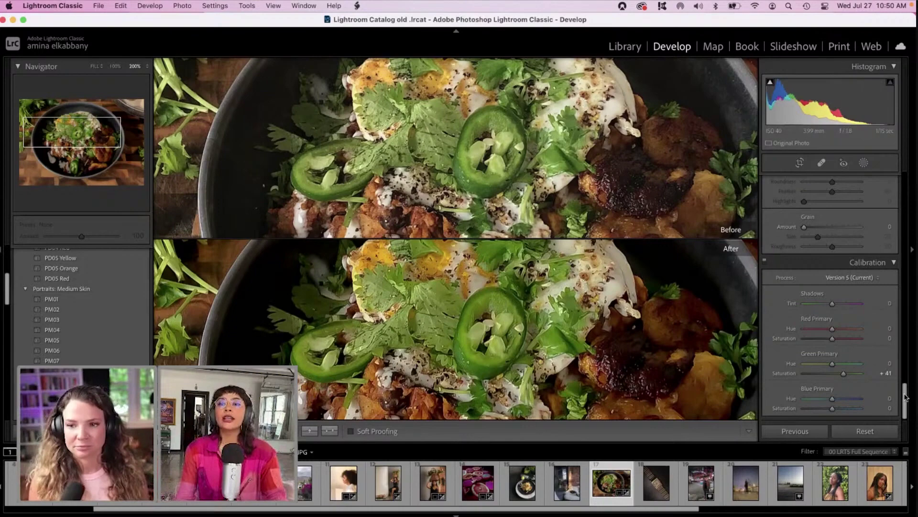
pyautogui.scroll(10, 904, 377)
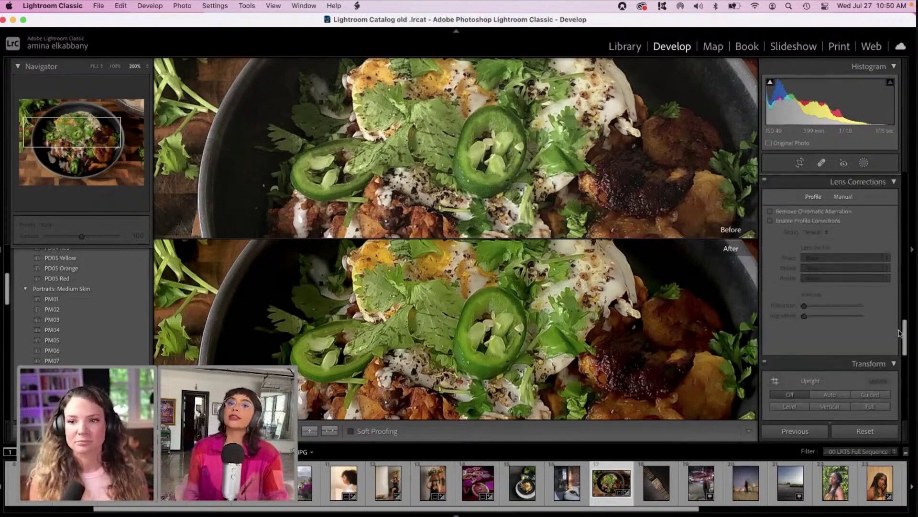
pyautogui.click(579, 280)
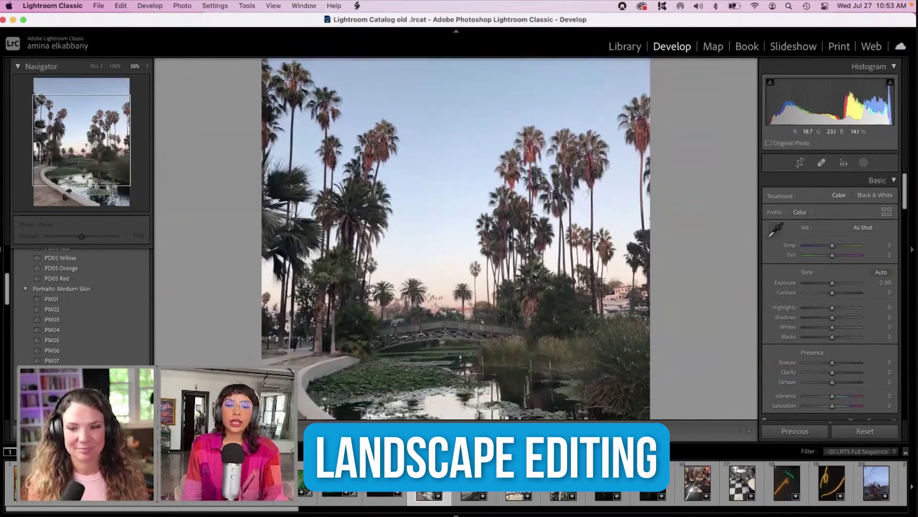
# Fit the palm-tree photo in view, then set Shadows +69 and Highlights and Whites to -100
pyautogui.moveTo(372, 287); pyautogui.dragTo(373, 267)
pyautogui.click(373, 267)
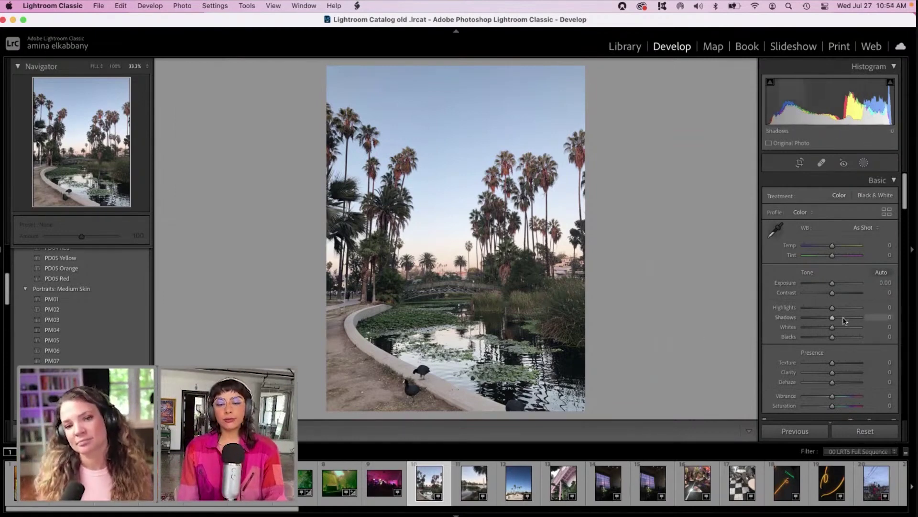
pyautogui.moveTo(844, 320); pyautogui.dragTo(852, 319)
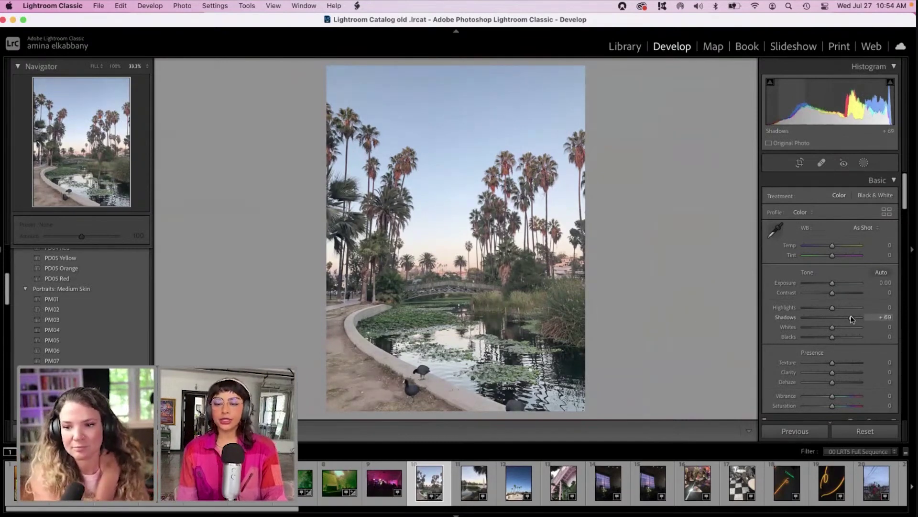
pyautogui.click(813, 308)
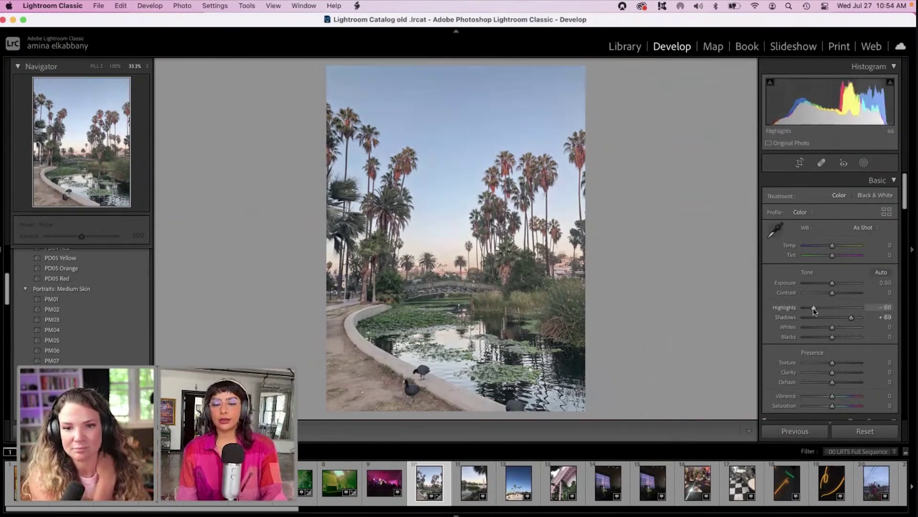
pyautogui.moveTo(811, 310); pyautogui.dragTo(766, 311)
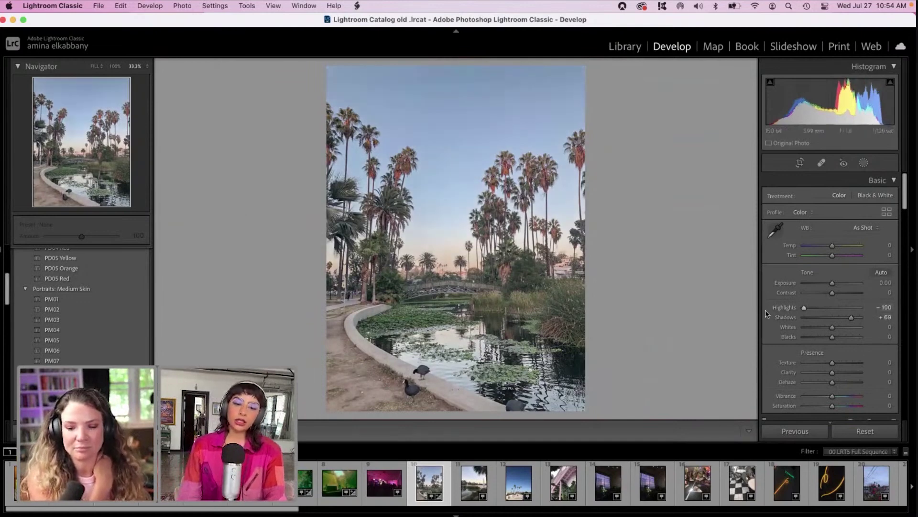
pyautogui.moveTo(817, 328); pyautogui.dragTo(786, 330)
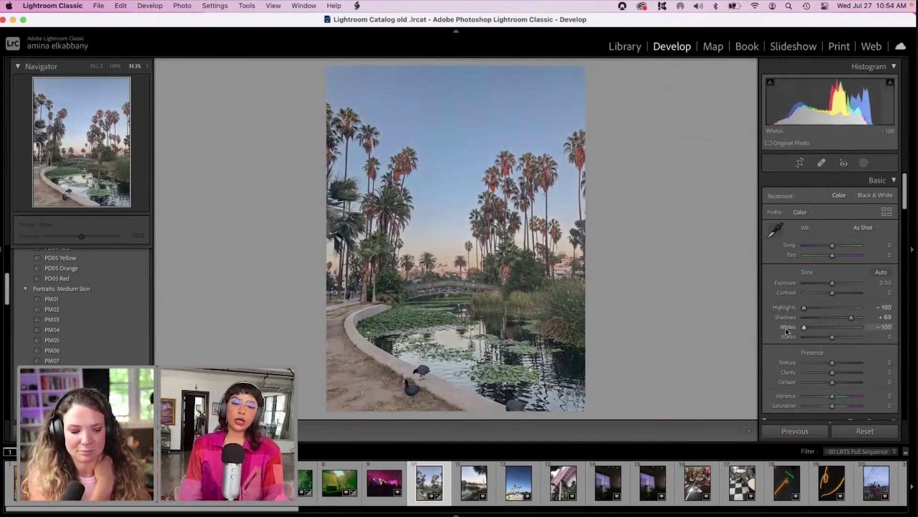
# Reduce Contrast to -20 and darken Exposure to -1.30
pyautogui.click(823, 295)
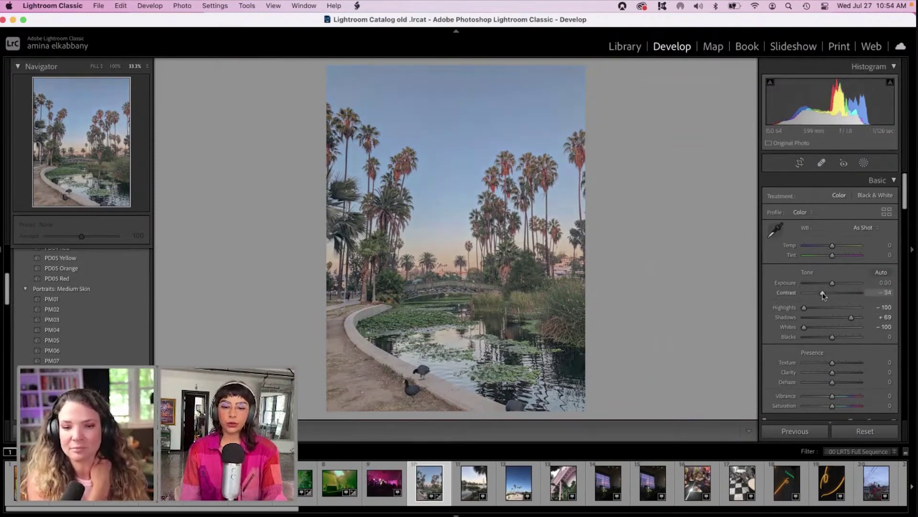
pyautogui.moveTo(824, 295)
pyautogui.mouseDown()
pyautogui.moveTo(814, 294)
pyautogui.moveTo(827, 296)
pyautogui.mouseUp()
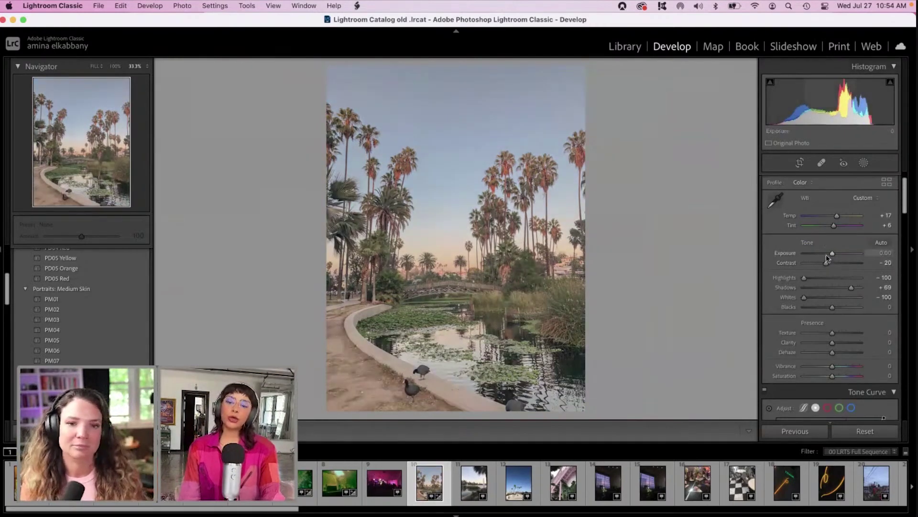
pyautogui.moveTo(833, 253); pyautogui.dragTo(824, 257)
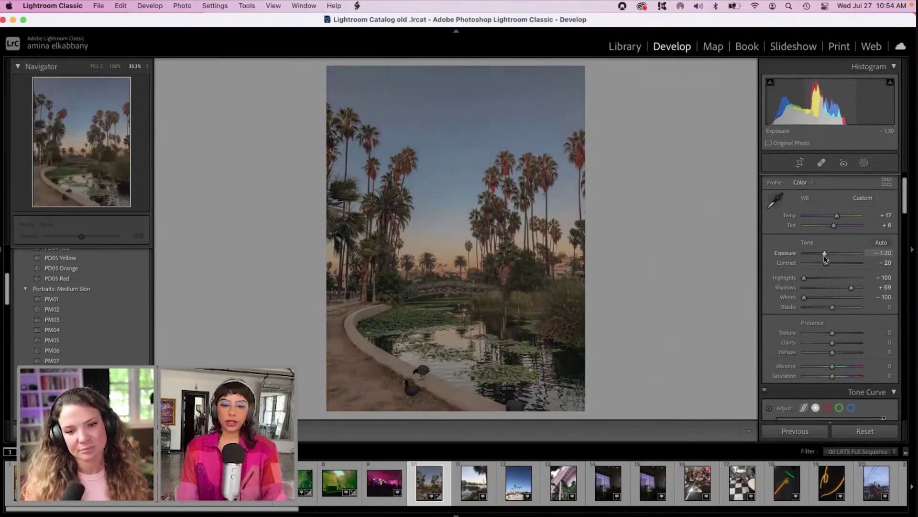
# Shift Orange hue to -55 and Blue hue to +50, turning the sky purple
pyautogui.moveTo(904, 209); pyautogui.dragTo(904, 260)
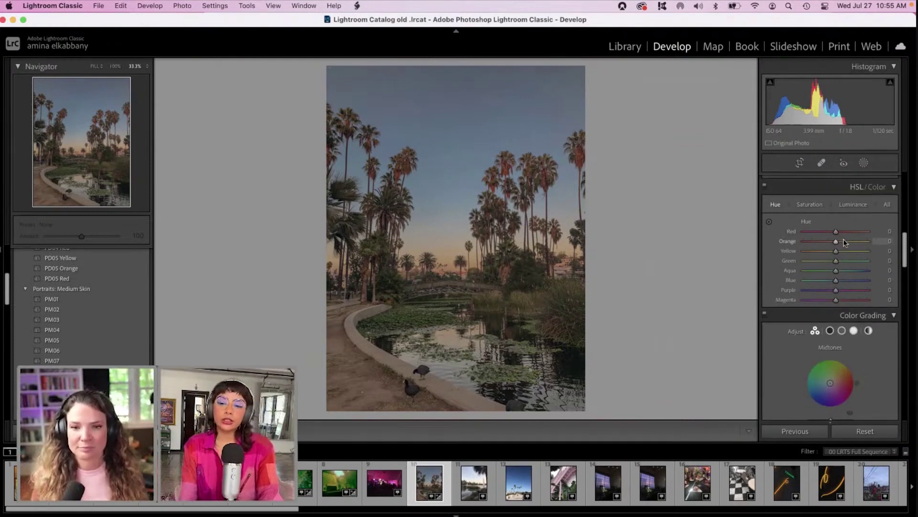
pyautogui.click(821, 242)
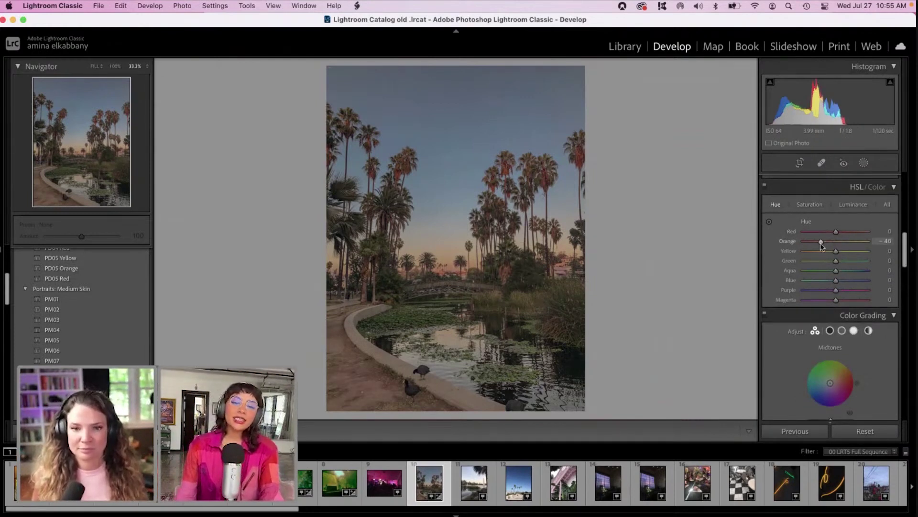
pyautogui.moveTo(819, 243); pyautogui.dragTo(816, 244)
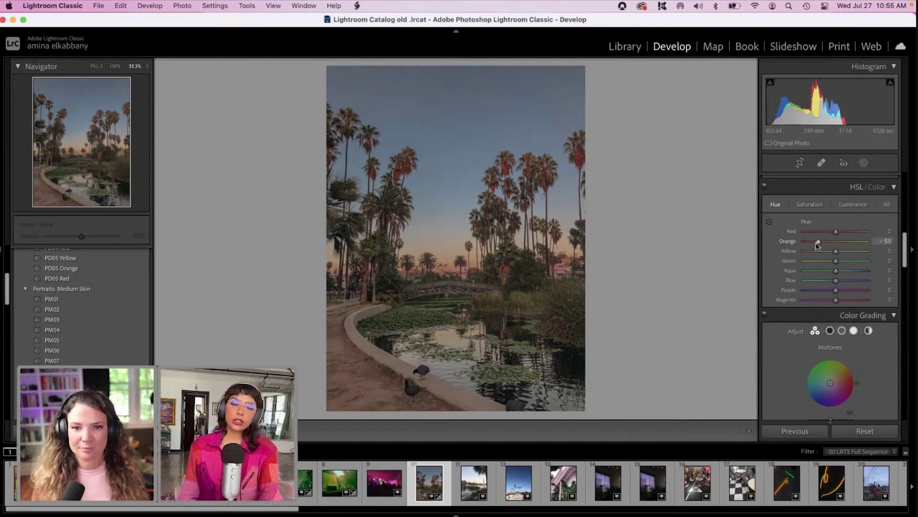
pyautogui.click(824, 282)
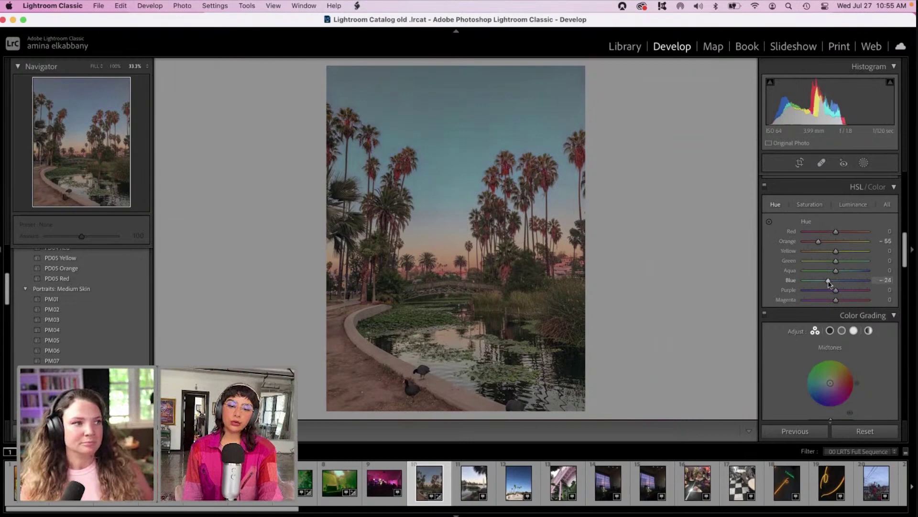
pyautogui.moveTo(824, 283); pyautogui.dragTo(852, 282)
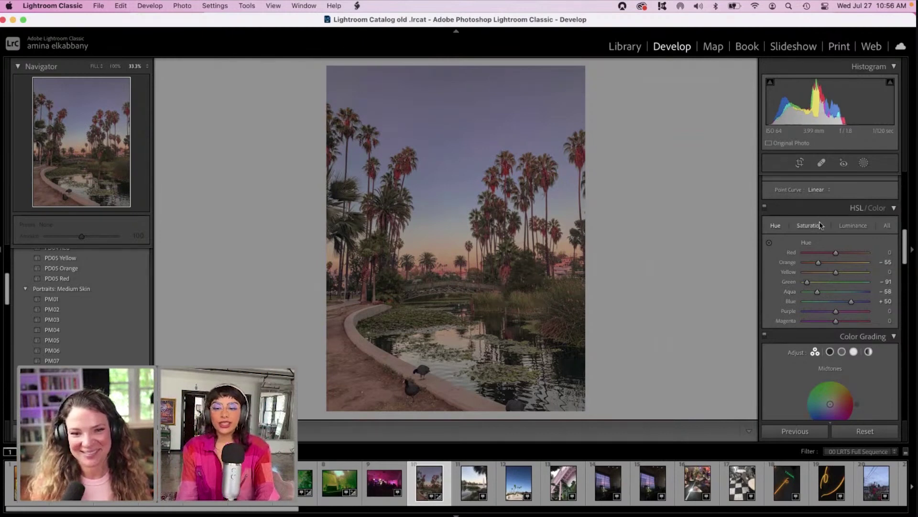
# Raise Green luminance to +54 and Green saturation to +63 to brighten the foliage
pyautogui.click(840, 228)
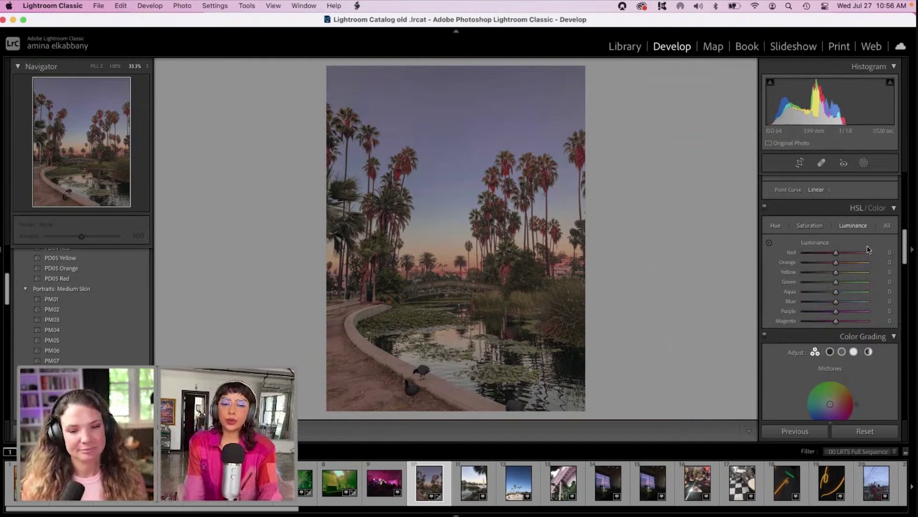
pyautogui.click(858, 282)
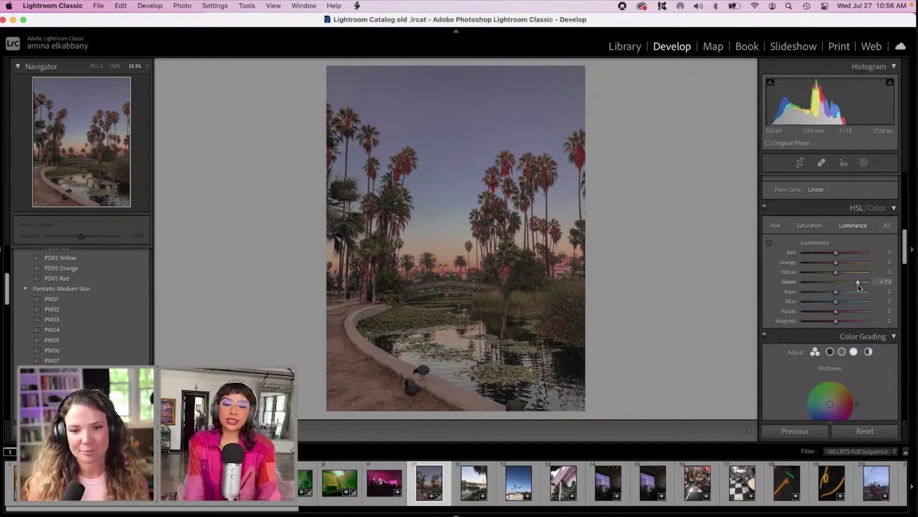
pyautogui.moveTo(846, 285)
pyautogui.mouseDown()
pyautogui.moveTo(831, 285)
pyautogui.moveTo(856, 285)
pyautogui.moveTo(816, 285)
pyautogui.moveTo(881, 292)
pyautogui.moveTo(801, 285)
pyautogui.moveTo(855, 281)
pyautogui.mouseUp()
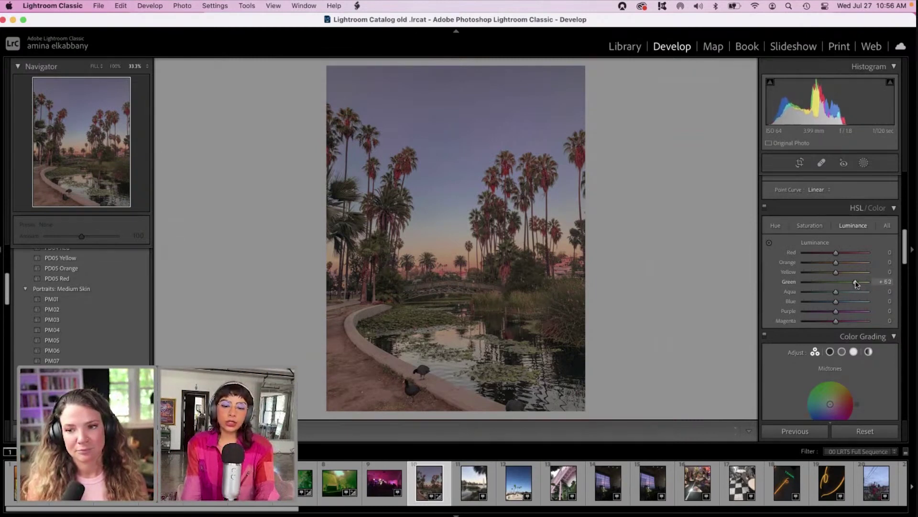
pyautogui.click(810, 227)
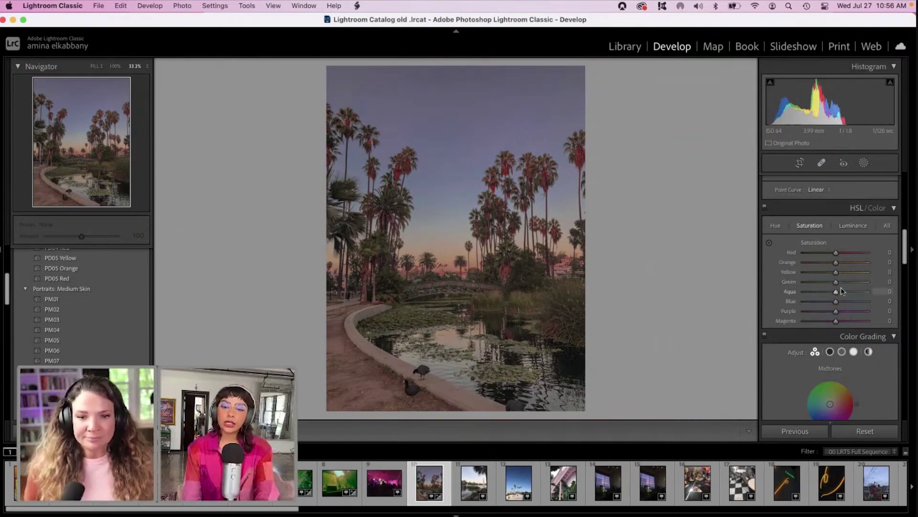
pyautogui.moveTo(837, 282); pyautogui.dragTo(856, 286)
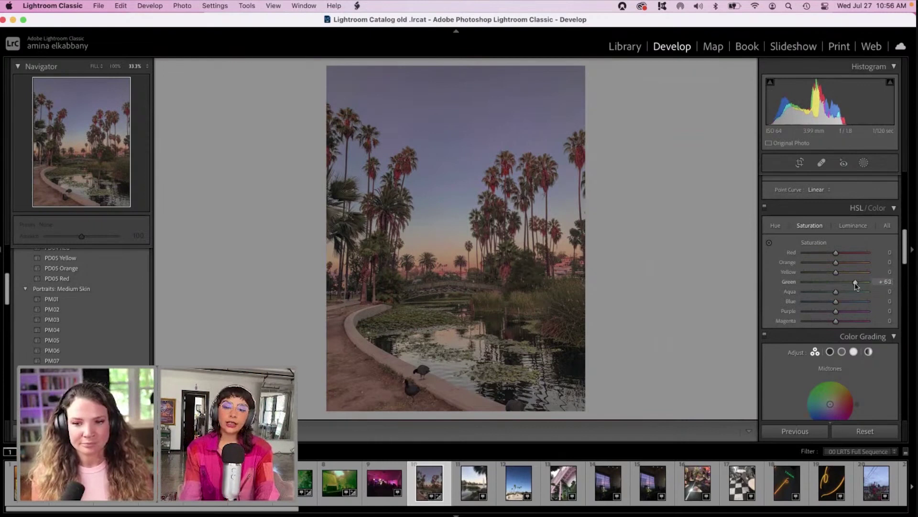
pyautogui.moveTo(905, 250); pyautogui.dragTo(915, 423)
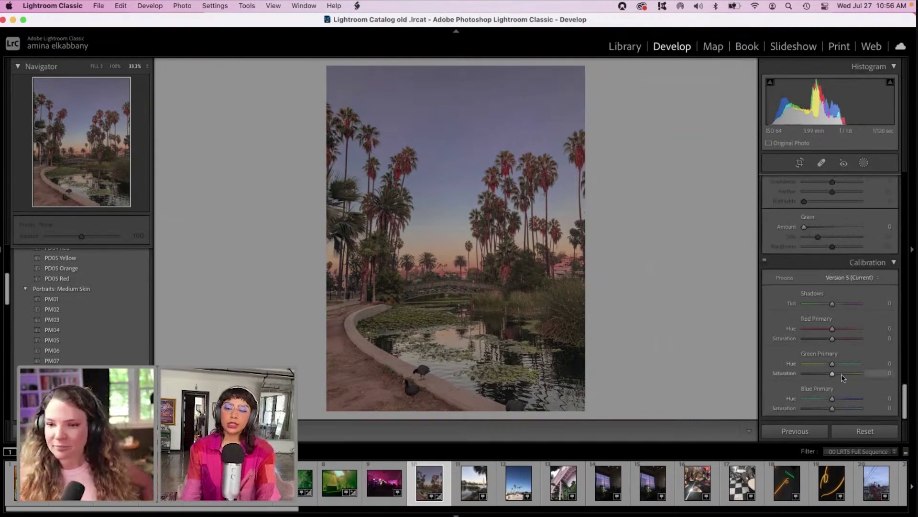
# In Calibration, set Green Primary Saturation +55 and Hue -31, and Red Primary Hue +2
pyautogui.moveTo(843, 375); pyautogui.dragTo(822, 365)
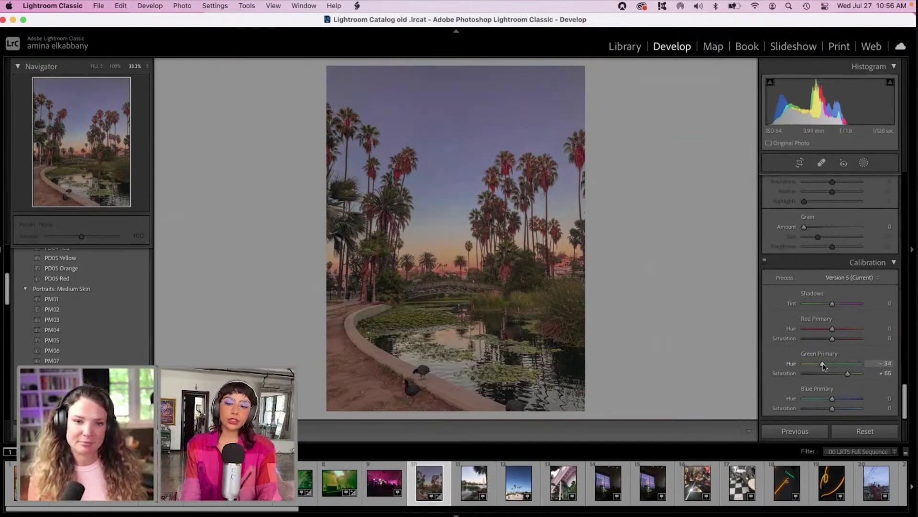
pyautogui.moveTo(823, 366); pyautogui.dragTo(824, 366)
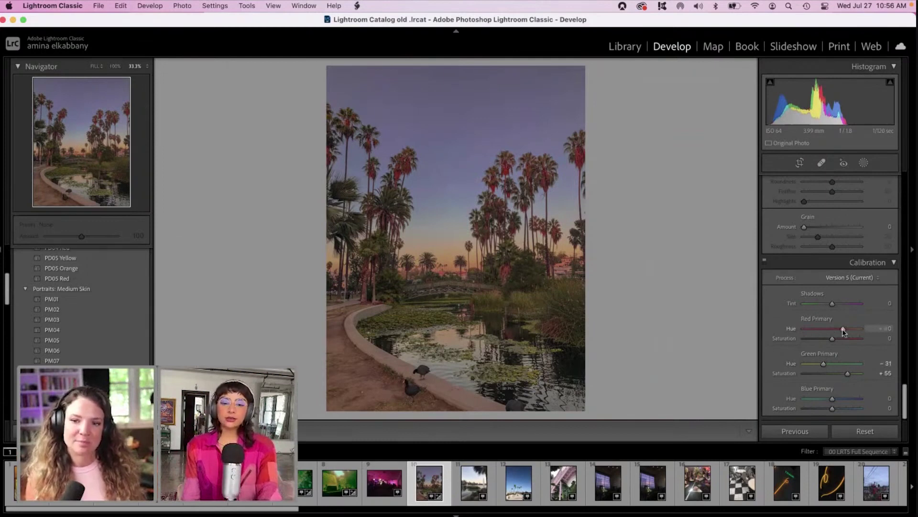
pyautogui.moveTo(843, 330)
pyautogui.mouseDown()
pyautogui.moveTo(813, 330)
pyautogui.moveTo(834, 330)
pyautogui.mouseUp()
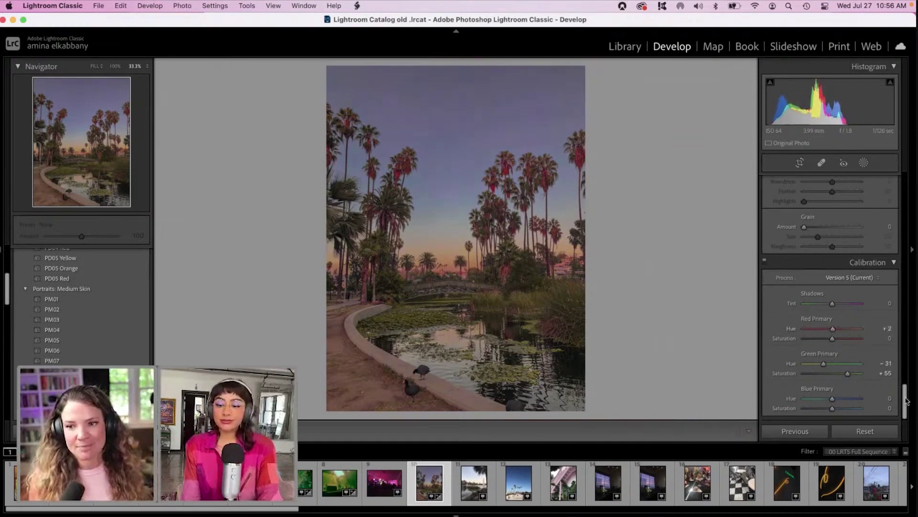
pyautogui.scroll(15, 897, 215)
# In Basic, set Temp +28, Tint +30 and Exposure -1.80 for a pinker dusk look
pyautogui.scroll(5, 897, 214)
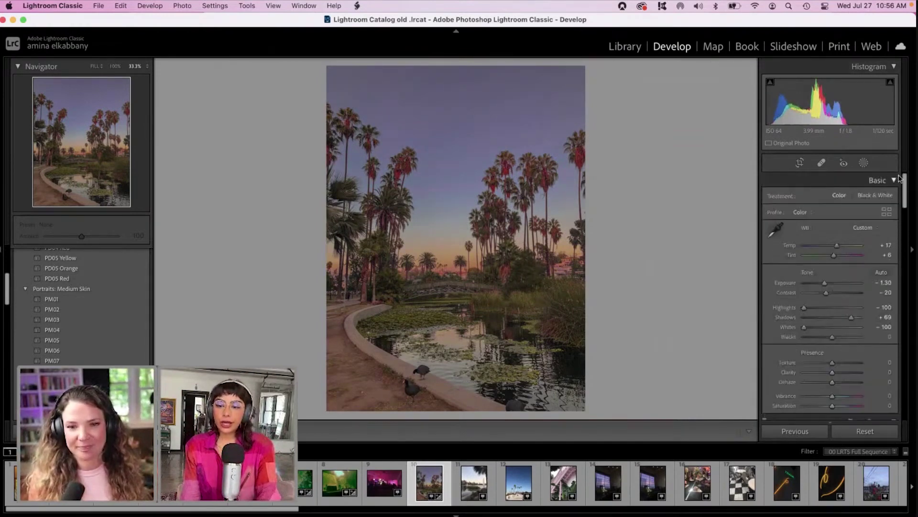
pyautogui.click(845, 246)
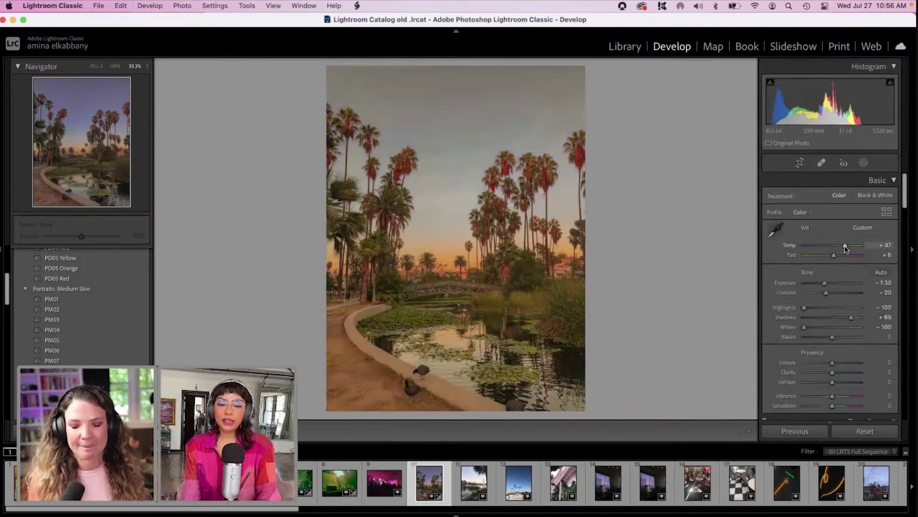
pyautogui.moveTo(845, 245)
pyautogui.mouseDown()
pyautogui.moveTo(822, 258)
pyautogui.moveTo(841, 257)
pyautogui.mouseUp()
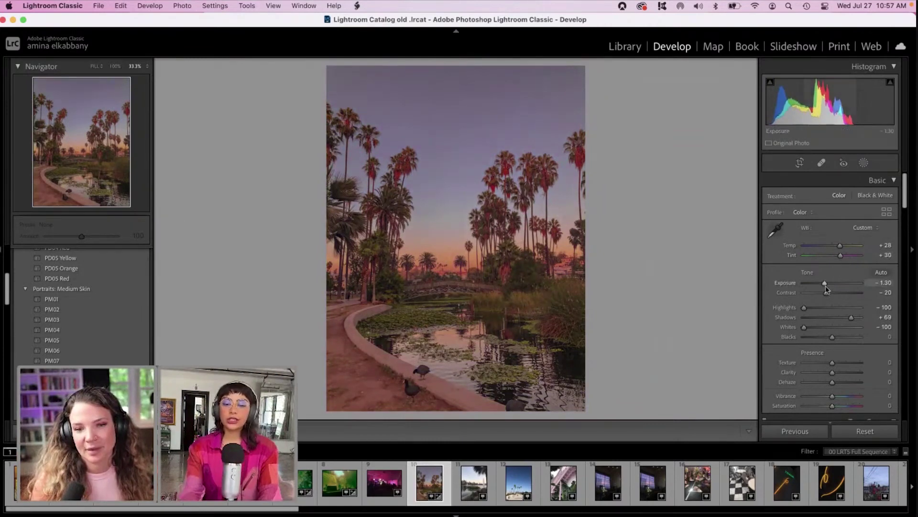
pyautogui.scroll(-2, 825, 286)
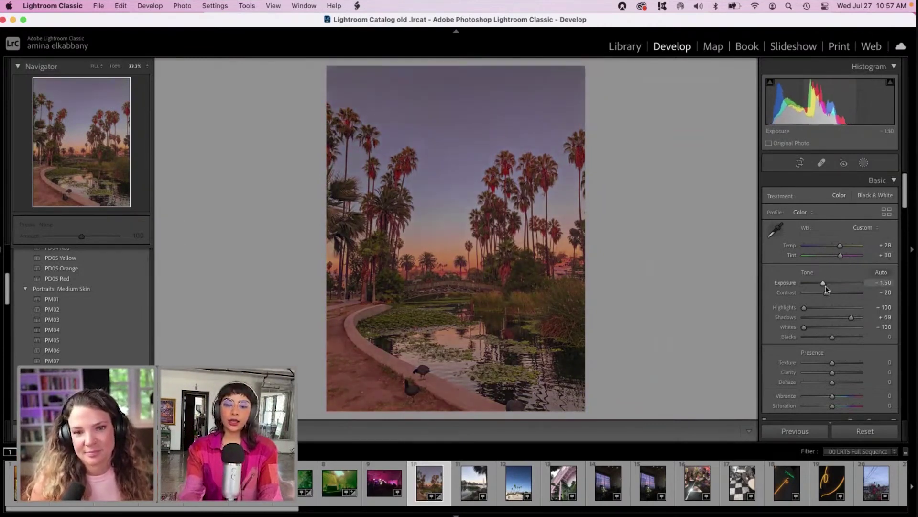
pyautogui.scroll(-2, 826, 286)
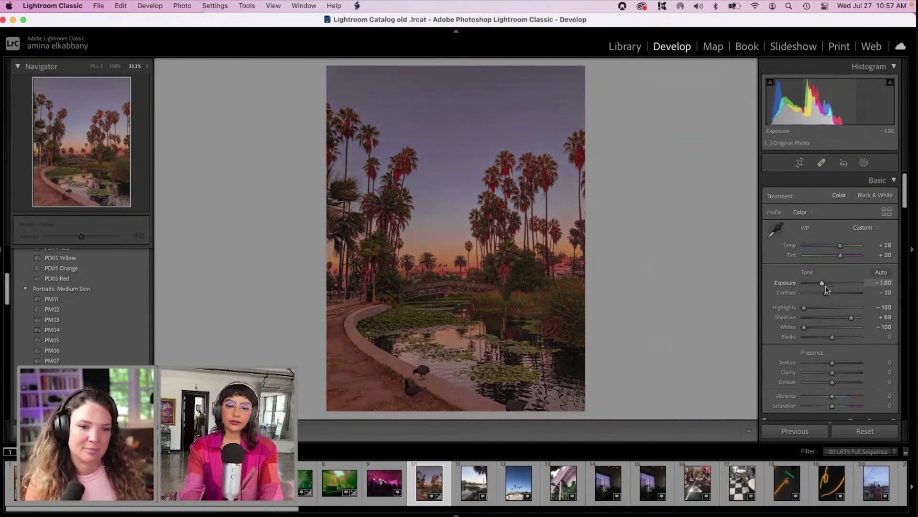